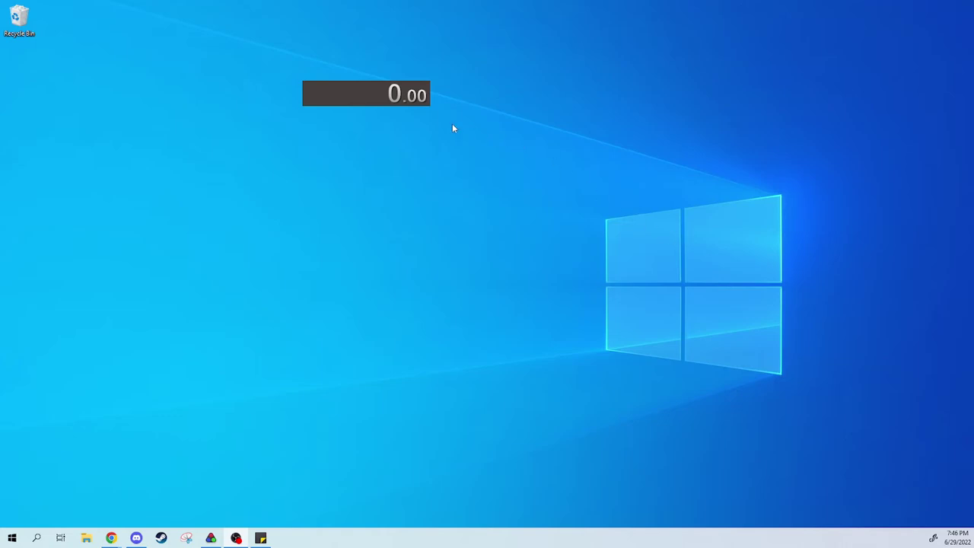
Move the 0.00 timer window down and to the right on the desktop
mouse_move(410, 99)
left_mouse_down()
mouse_move(433, 153)
mouse_move(438, 132)
left_mouse_up()
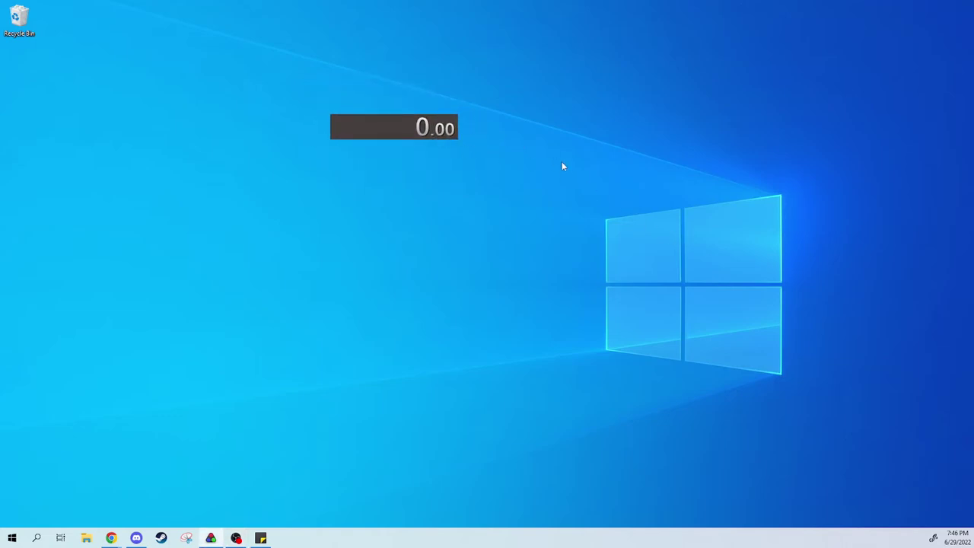
right_click(437, 133)
In Edit Splits, set the game name to Resident Evil 2 (2019)
left_click(465, 137)
mouse_move(387, 167)
left_mouse_down()
mouse_move(355, 89)
mouse_move(363, 90)
left_mouse_up()
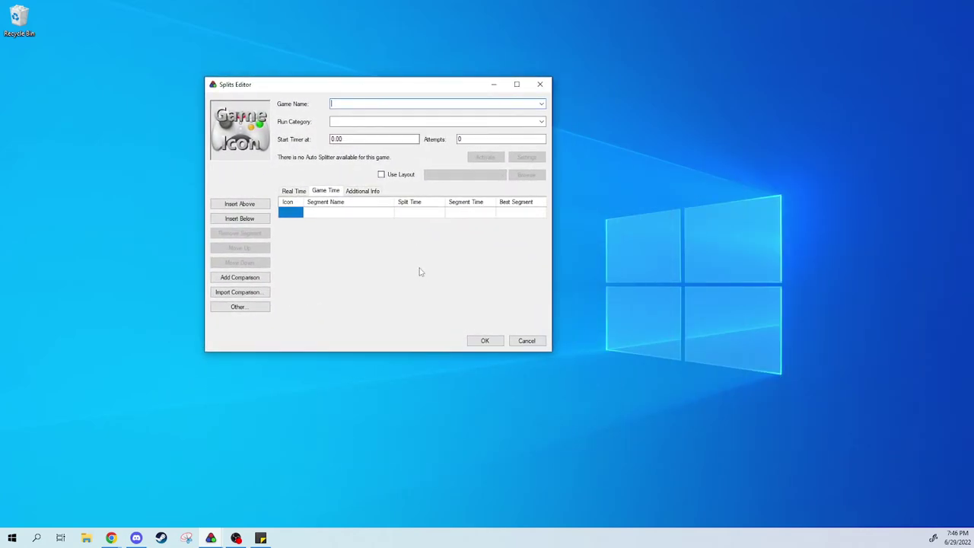
type("Resident Evil")
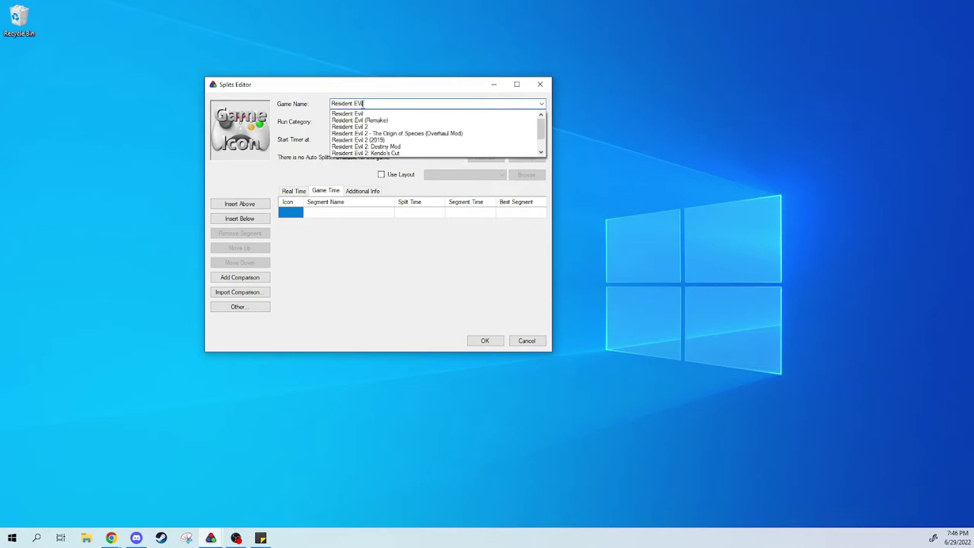
key("BackSpace")
key("BackSpace")
type("il 2")
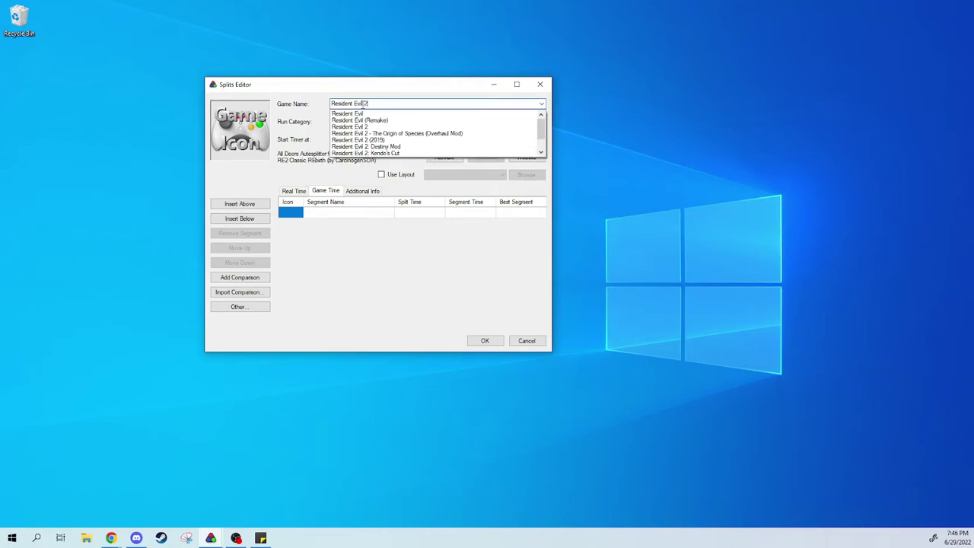
key("Return")
left_click(541, 104)
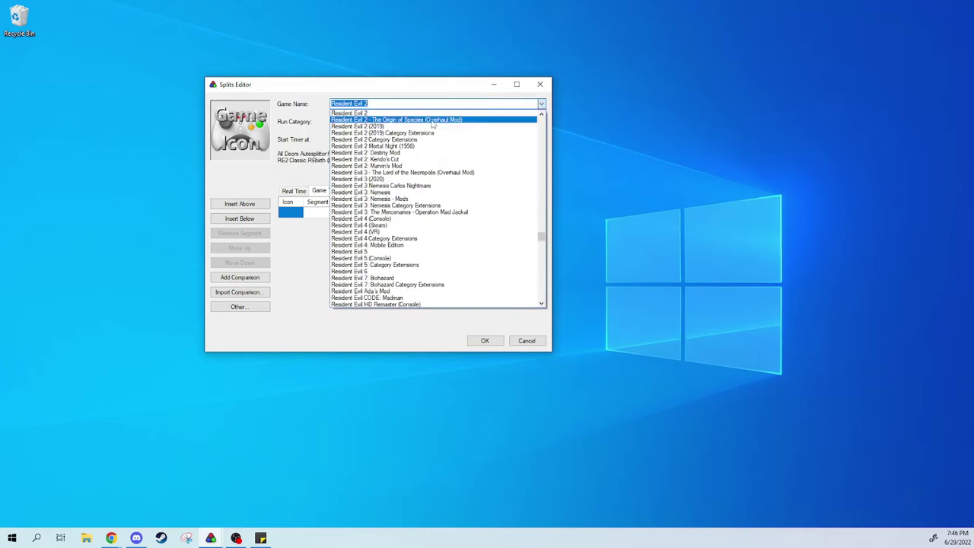
left_click(373, 126)
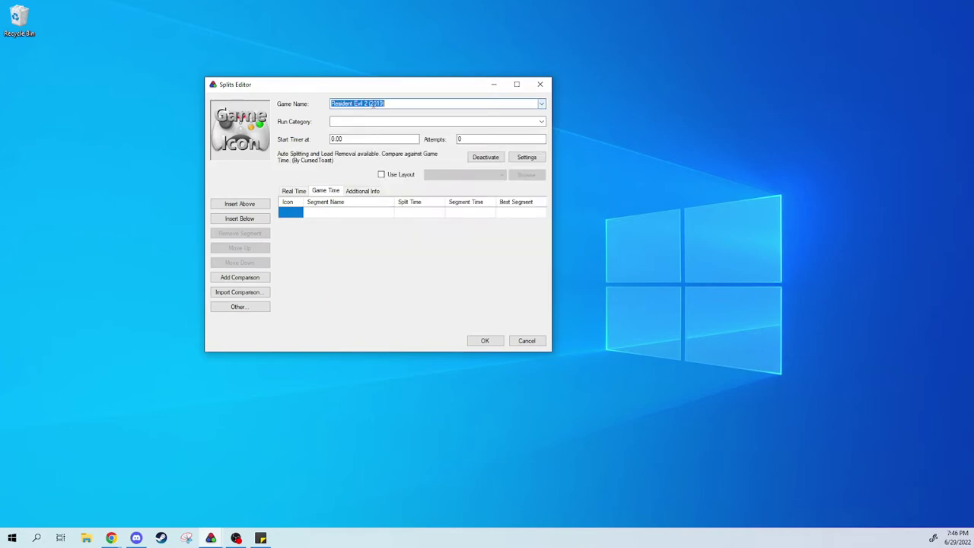
Set the run category to New Game (PC)
left_click(541, 122)
left_click(541, 121)
left_click(540, 122)
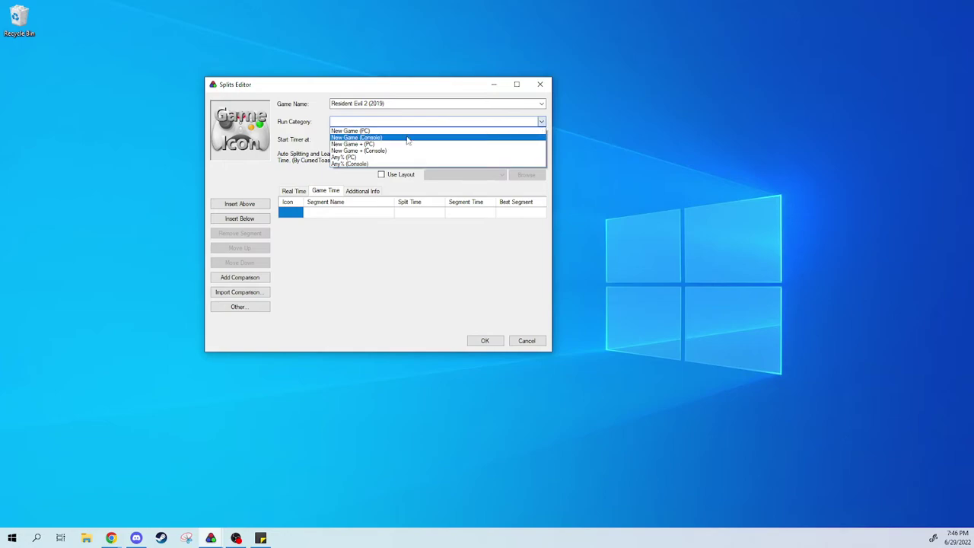
left_click(357, 129)
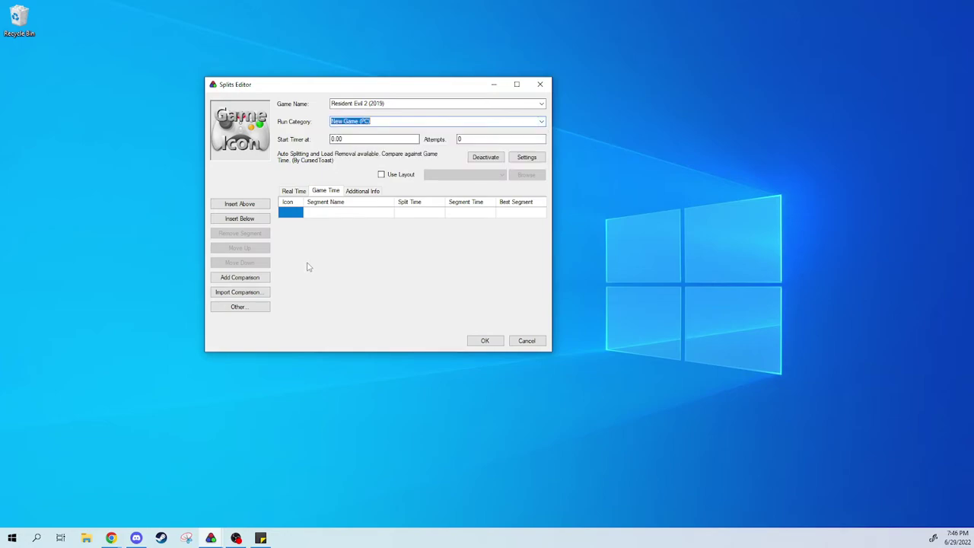
Under Additional Info, choose Character Leon, Difficulty Standard, Platform PC and Framerate 120
left_click(393, 267)
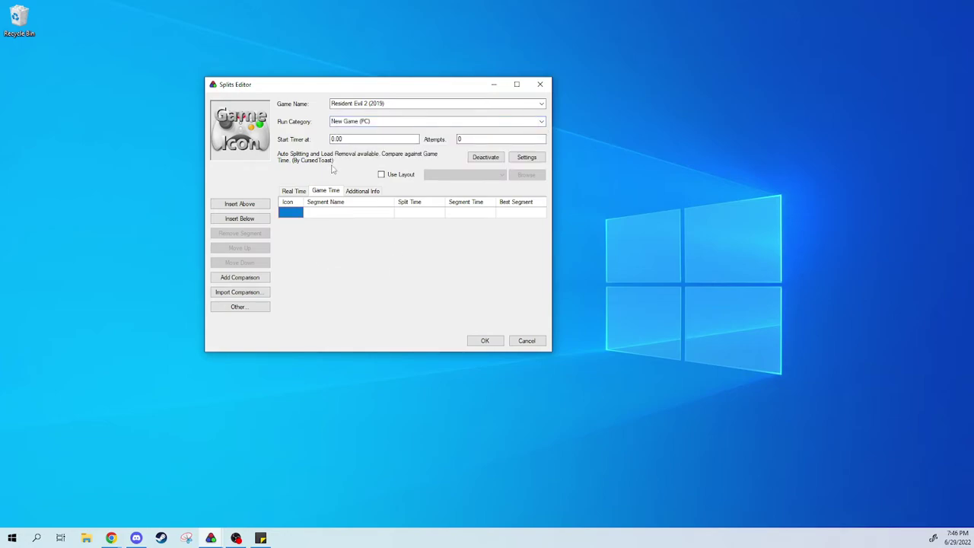
left_click(364, 192)
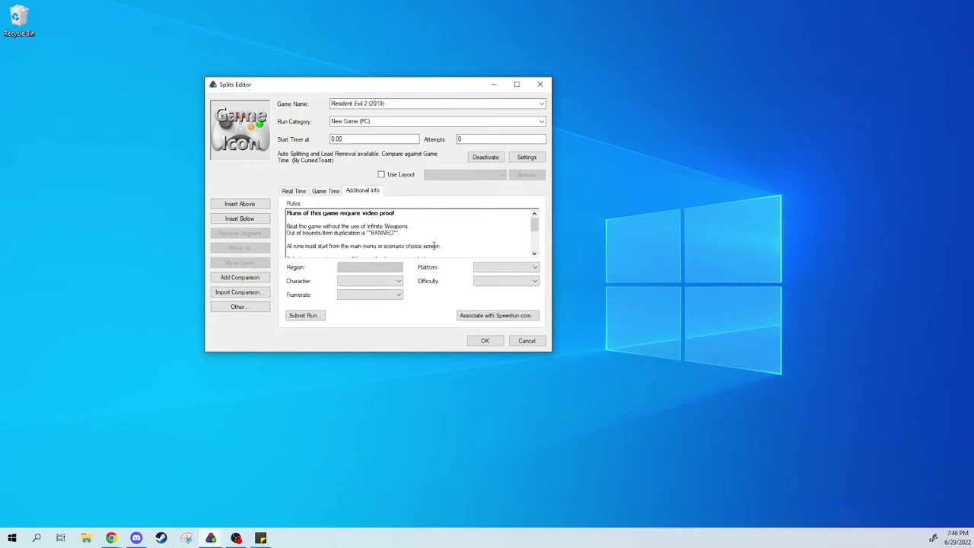
left_click(390, 281)
left_click(361, 296)
left_click(504, 281)
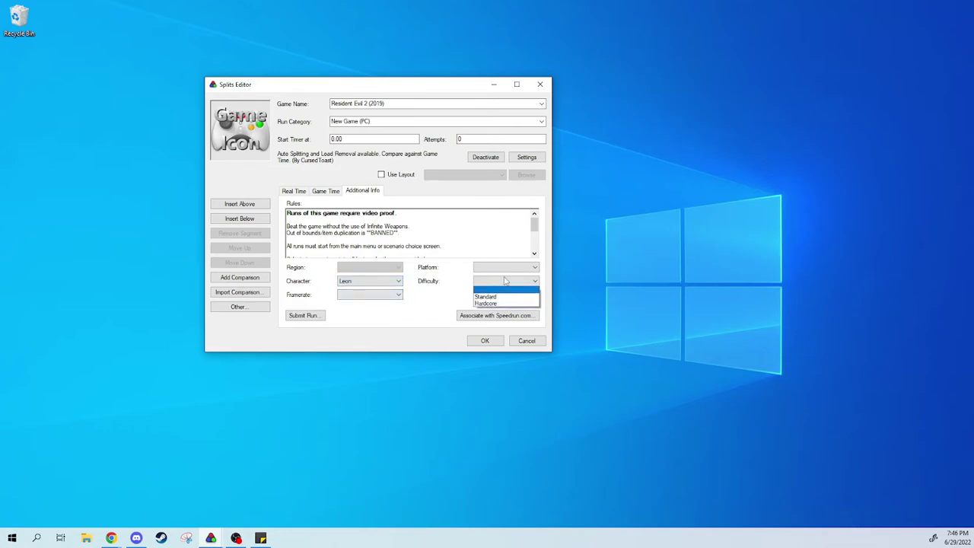
left_click(502, 296)
left_click(503, 267)
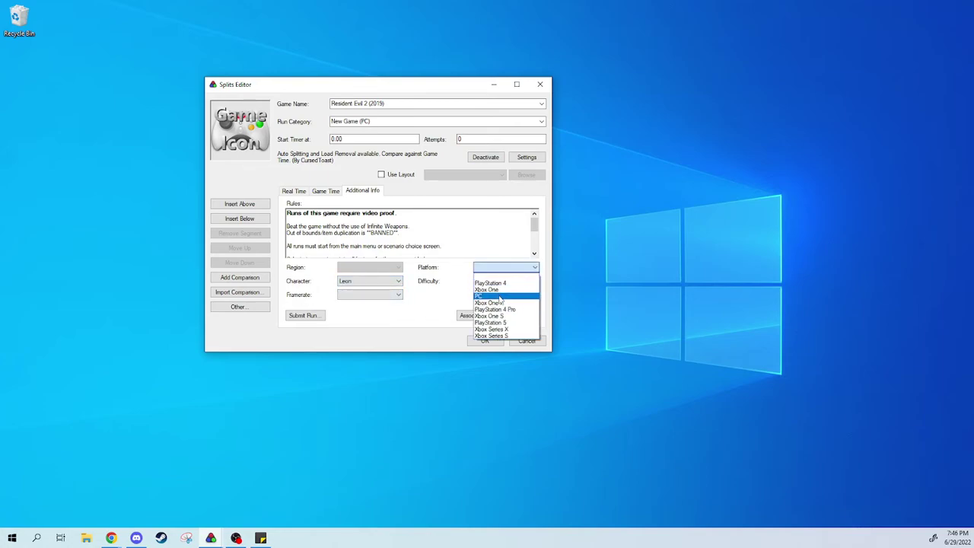
left_click(500, 296)
left_click(372, 296)
left_click(369, 312)
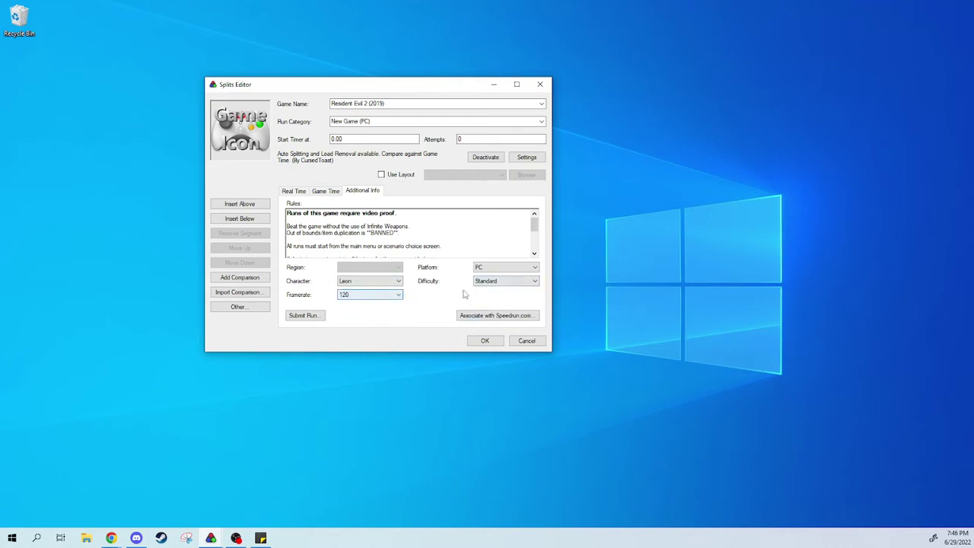
Save the Leon split settings and shift the timer window slightly down and left
left_click(485, 341)
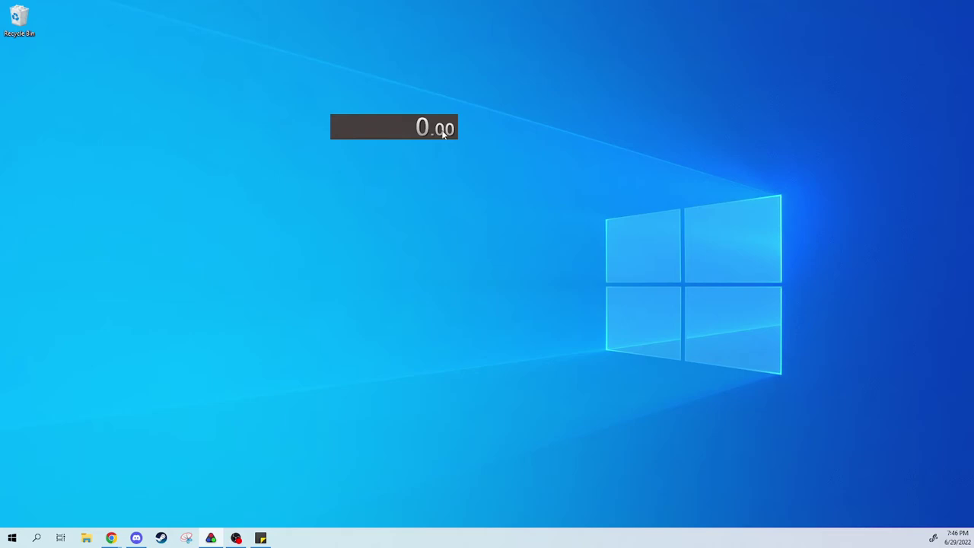
left_click_drag(442, 133, 419, 152)
right_click(414, 152)
left_click(444, 173)
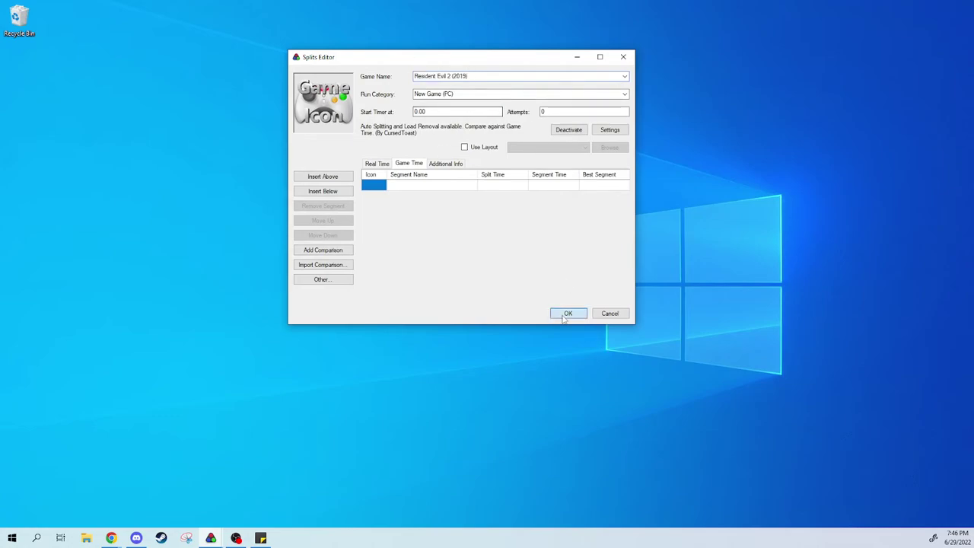
left_click(566, 313)
In the Layout Editor, add a Title component above the Timer and move the editor higher
right_click(405, 146)
left_click(442, 275)
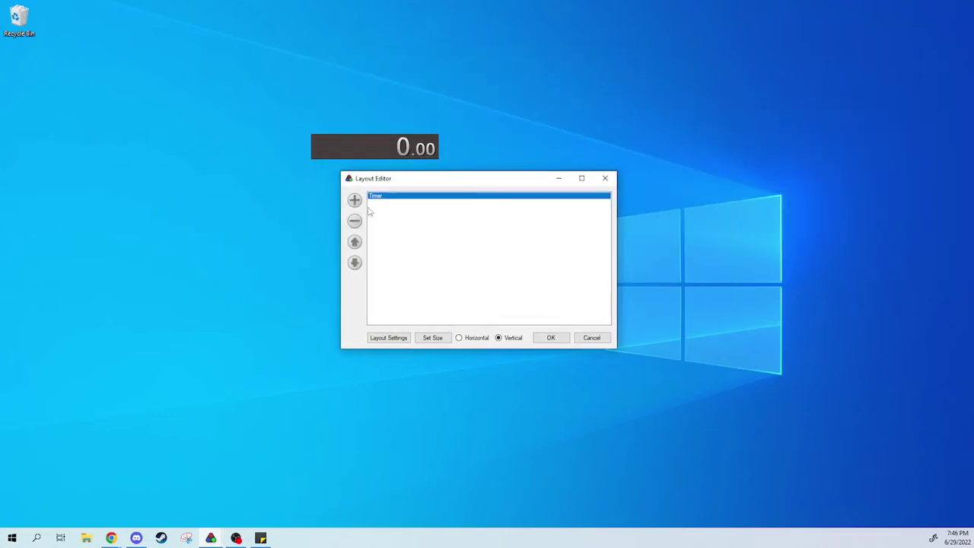
left_click(354, 199)
mouse_move(409, 223)
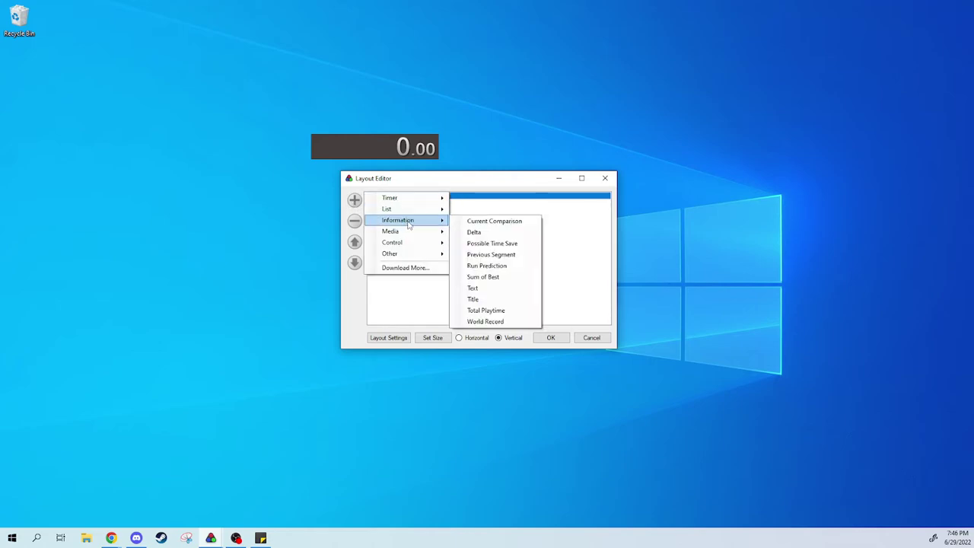
left_click(496, 299)
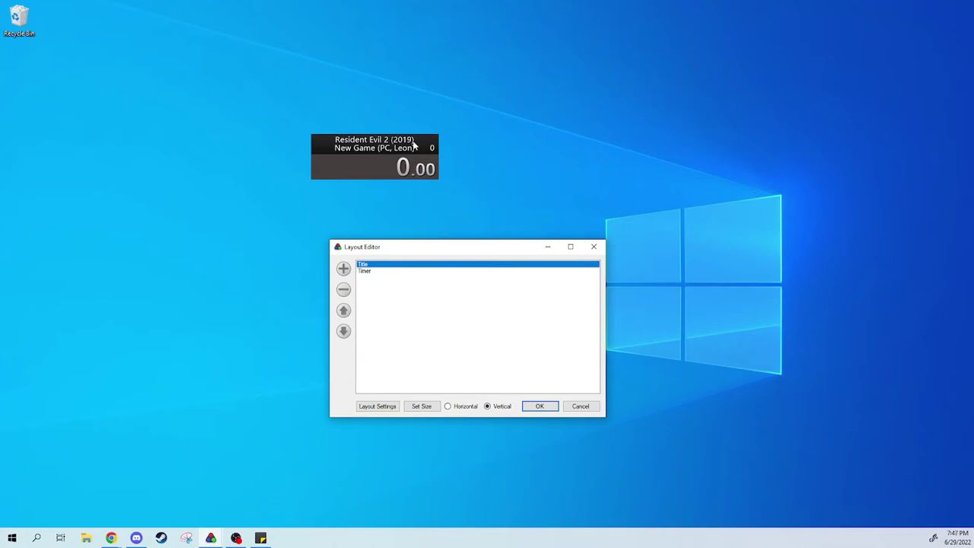
mouse_move(418, 250)
left_mouse_down()
mouse_move(535, 191)
mouse_move(417, 214)
left_mouse_up()
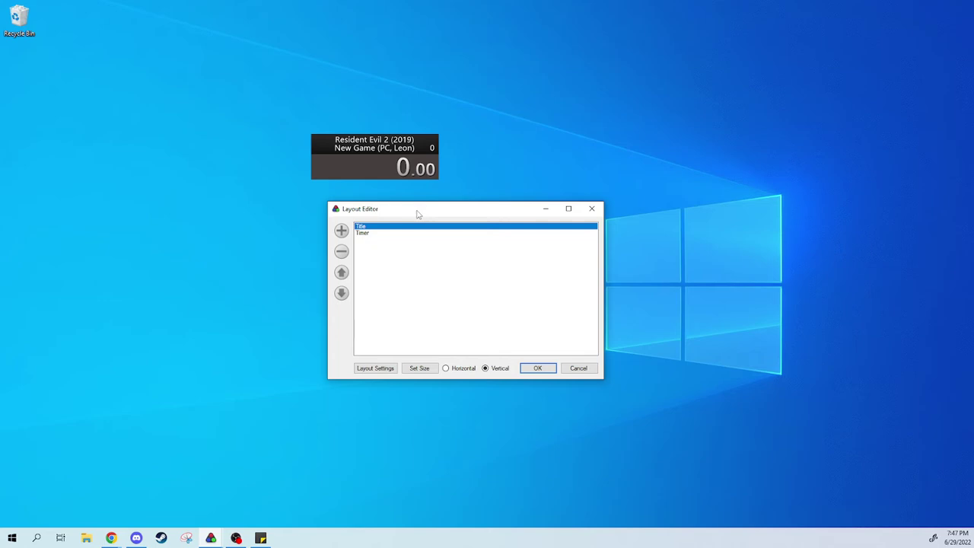
Add an Information > World Record component (WR 46:20) below the Timer and open its settings
left_click(343, 232)
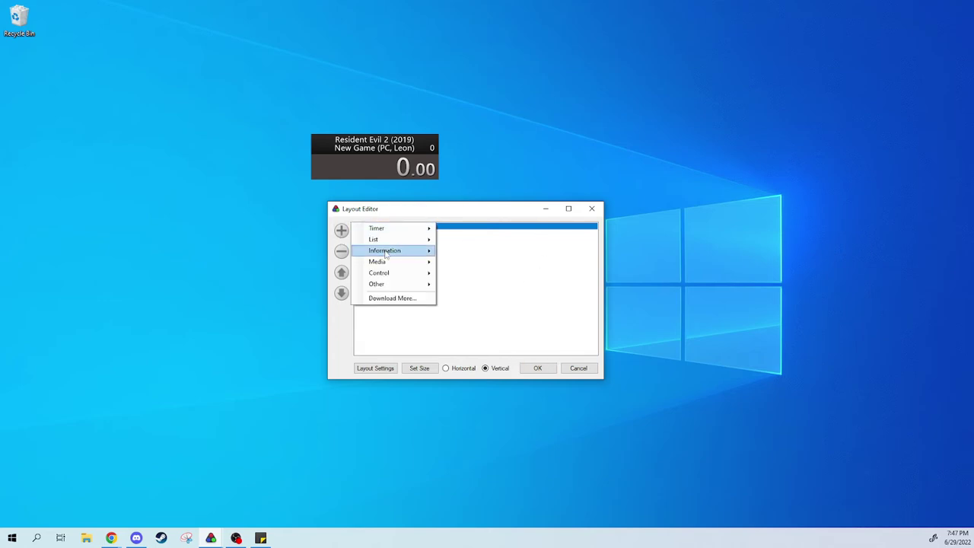
mouse_move(386, 254)
left_click(509, 348)
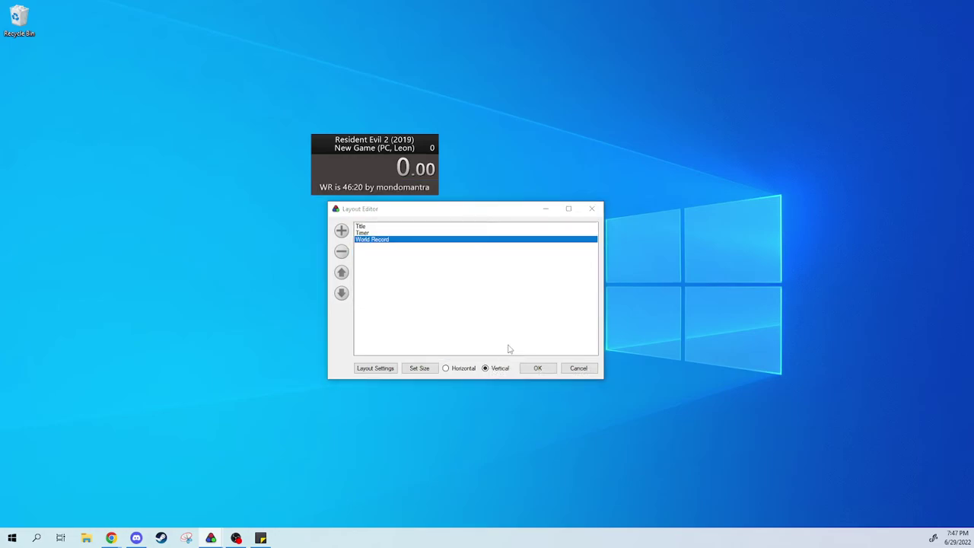
left_click(393, 259)
double_click(395, 239)
mouse_move(739, 89)
left_mouse_down()
mouse_move(788, 87)
mouse_move(763, 113)
left_mouse_up()
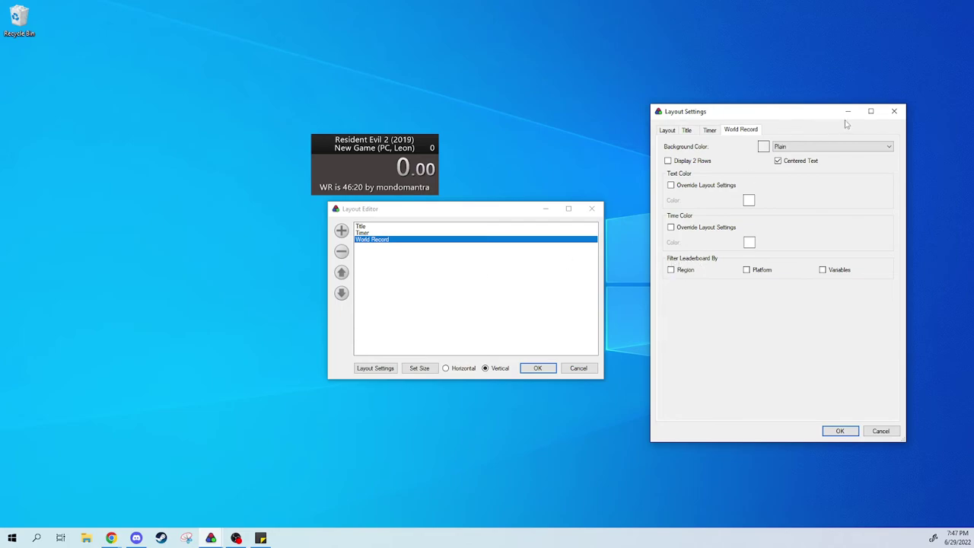
Filter the World Record leaderboard by Variables and confirm both layout windows, showing 51:20
left_click(894, 112)
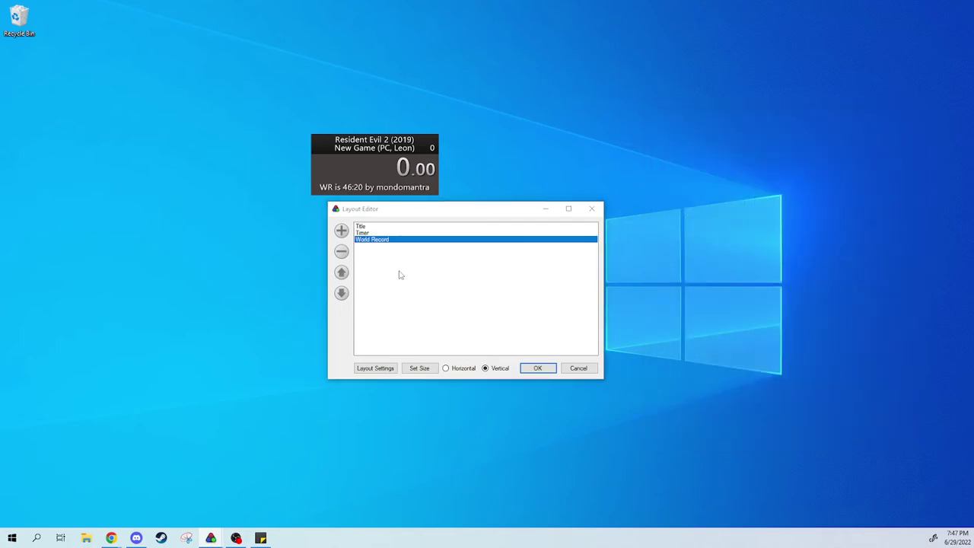
double_click(401, 275)
left_click_drag(476, 122, 370, 96)
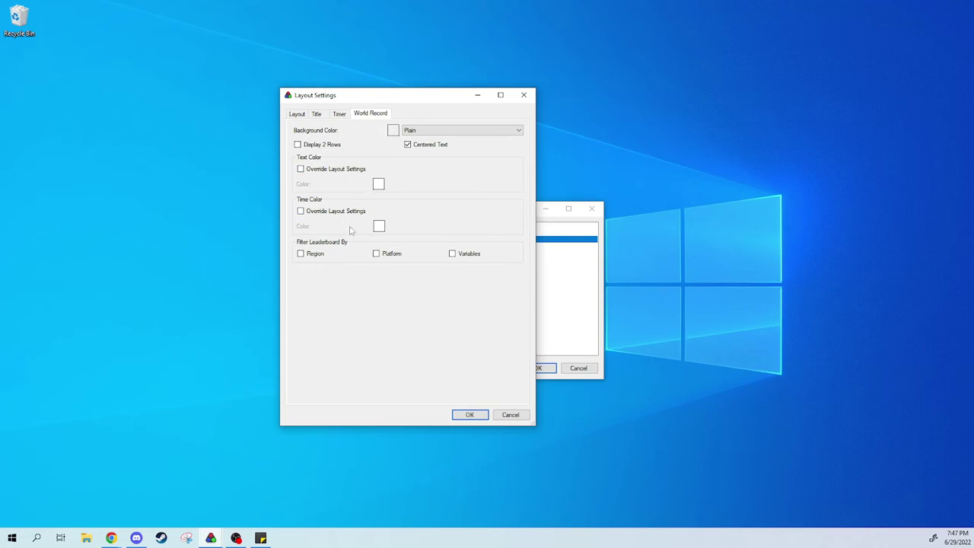
left_click(458, 255)
left_click(472, 414)
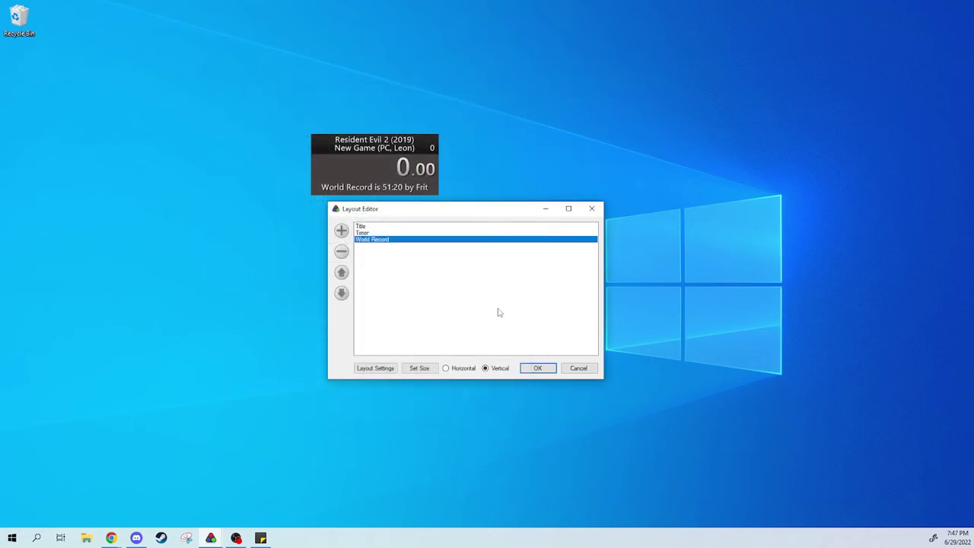
left_click(538, 372)
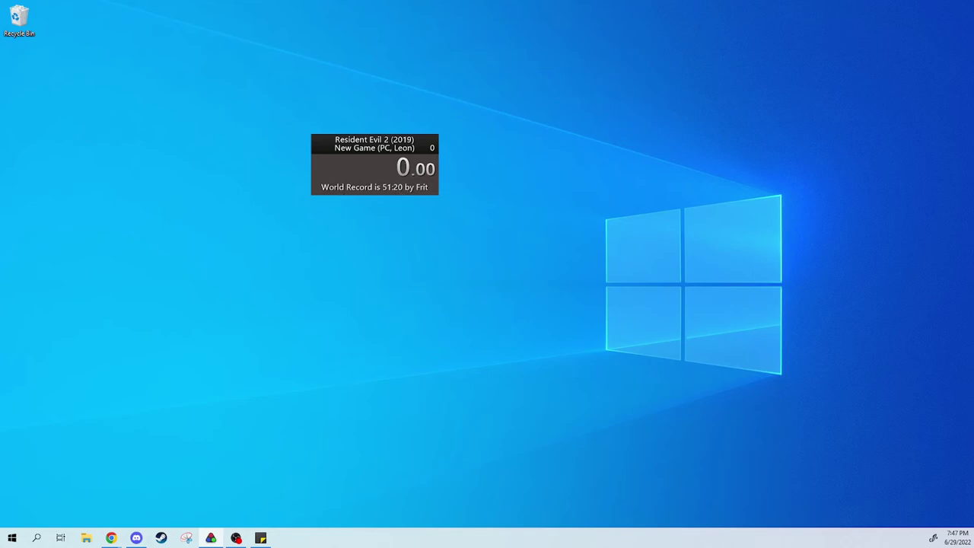
Place the timer beside the speedrun.com leaderboard to compare its 51m 20s top time
key("alt+Tab")
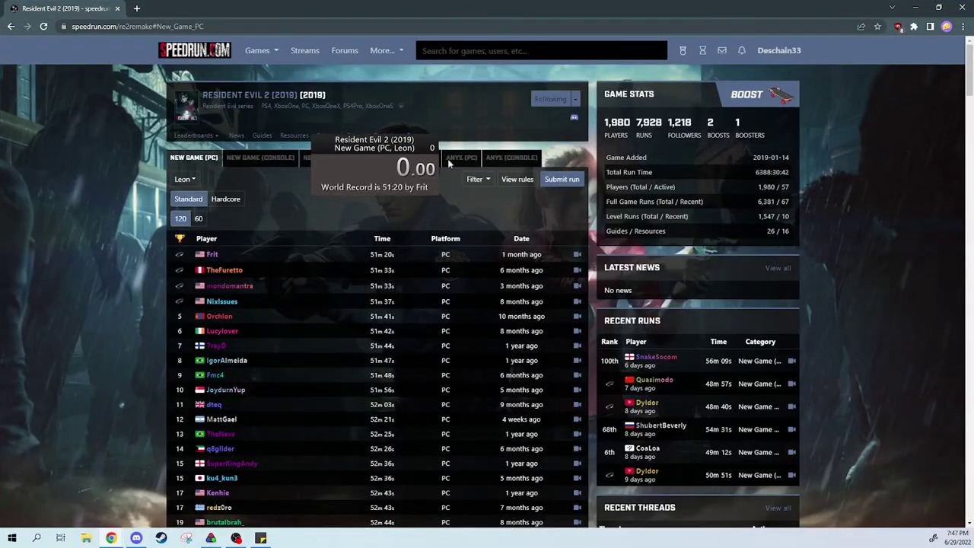
mouse_move(393, 172)
left_mouse_down()
mouse_move(500, 149)
mouse_move(818, 134)
mouse_move(877, 121)
left_mouse_up()
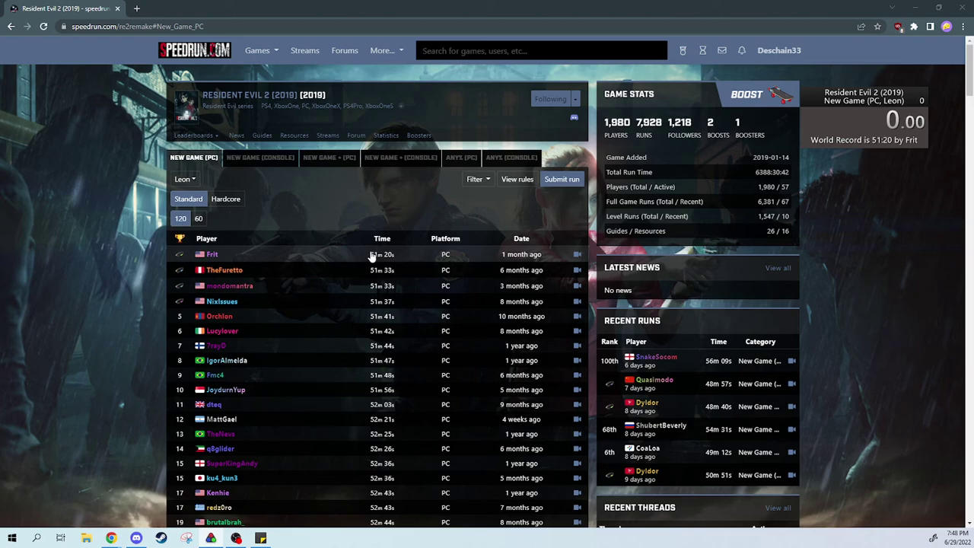
Change the run's character to Claire 2nd in Edit Splits, so the record shows 46:20
left_click(916, 11)
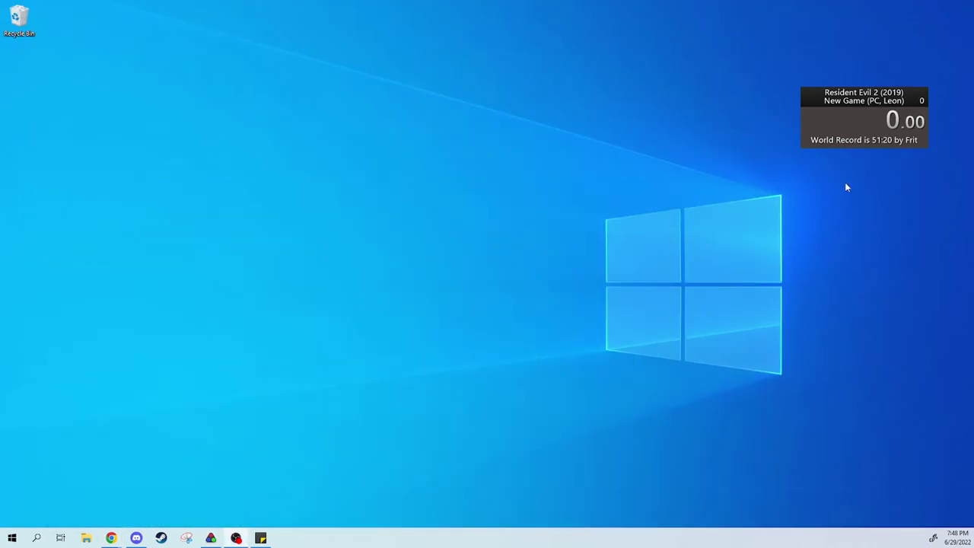
left_click_drag(819, 104, 295, 149)
right_click(344, 148)
left_click(842, 197)
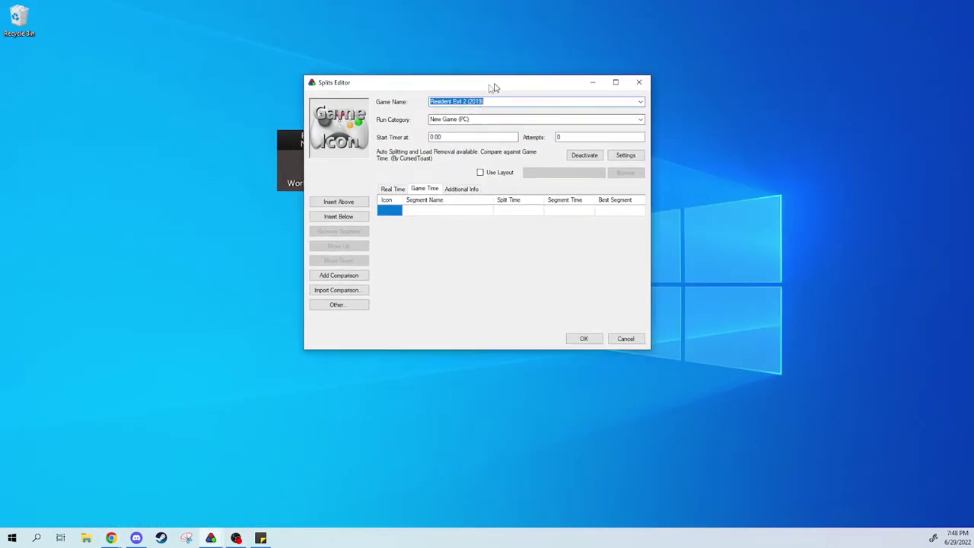
left_click_drag(497, 85, 482, 98)
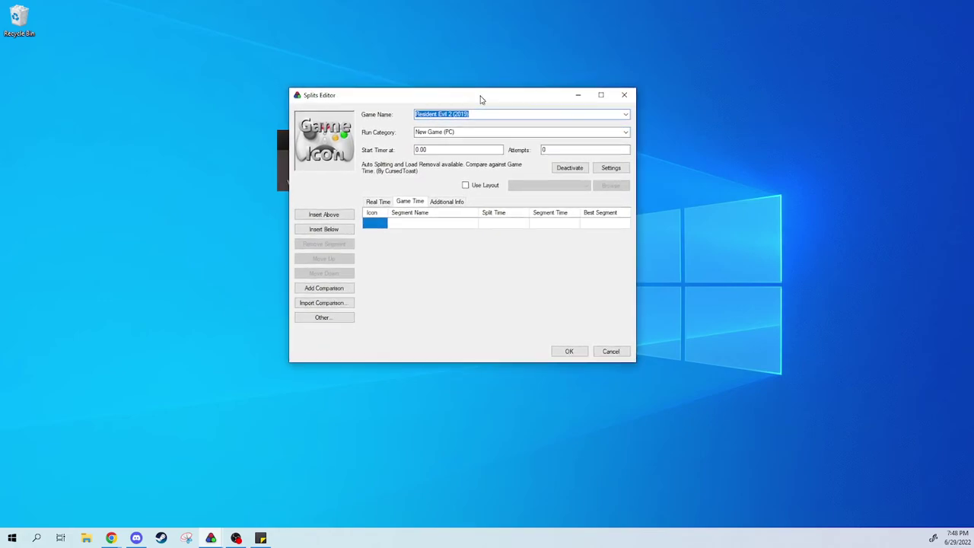
left_click(459, 202)
left_click(424, 295)
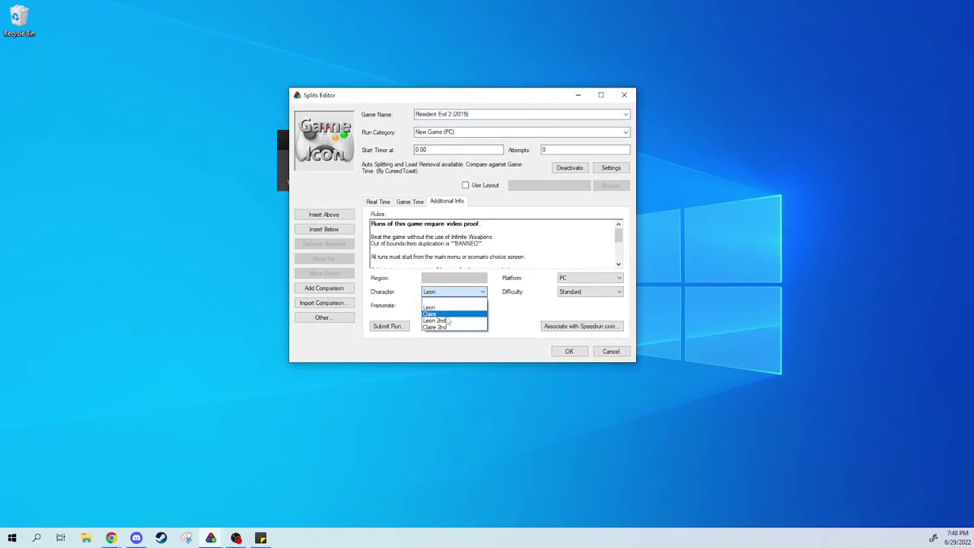
left_click(448, 328)
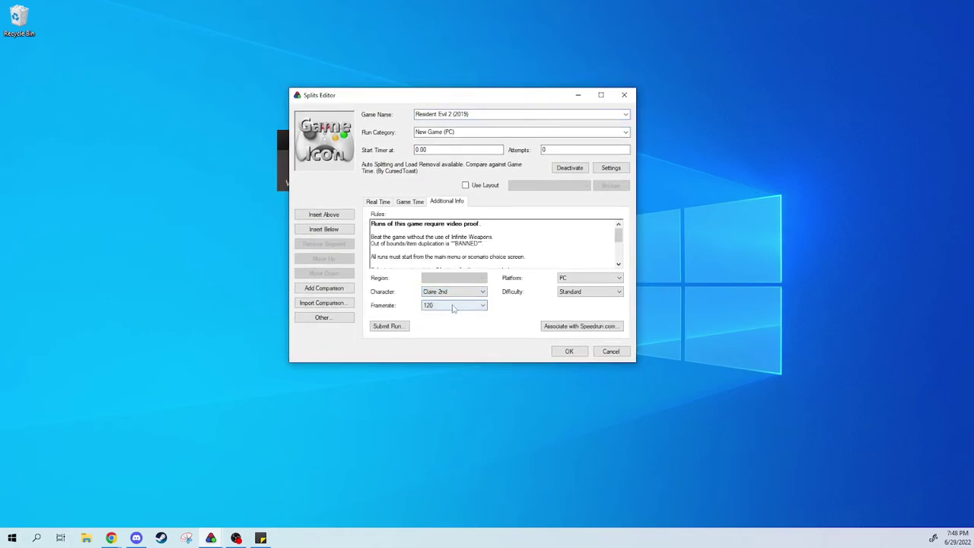
left_click(568, 350)
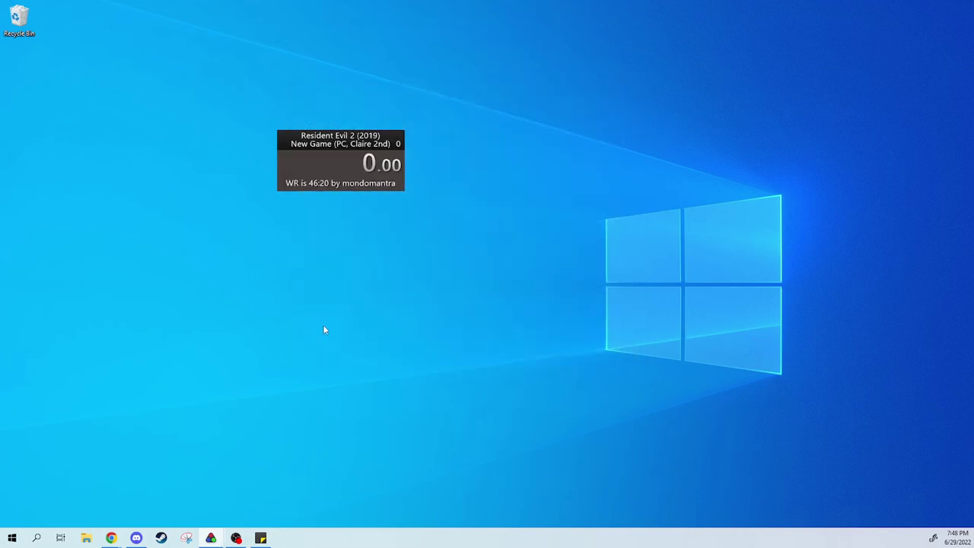